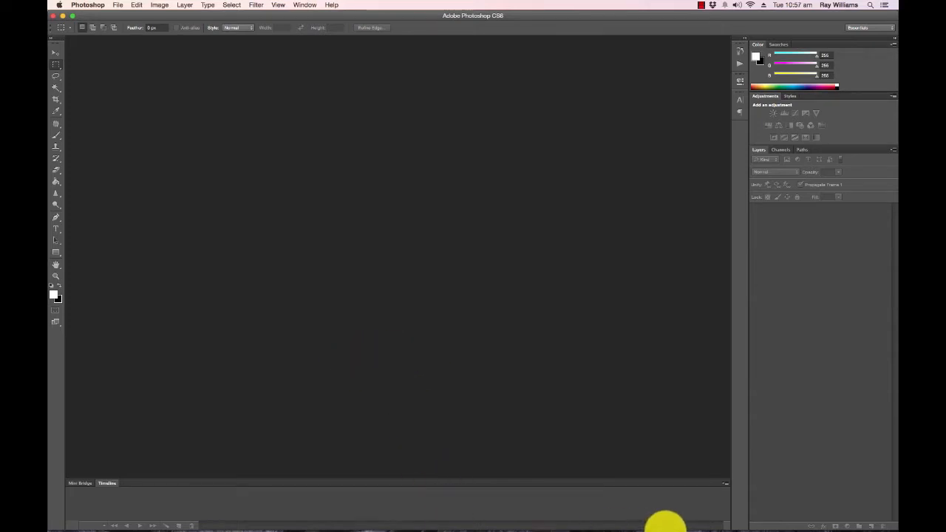
- Open Lighting-733.psd from the Sample images folder in Bridge into Photoshop and activate the Move tool
{"action": "mouse_move", "coordinate": [662, 522]}
{"action": "left_click", "coordinate": [589, 513]}
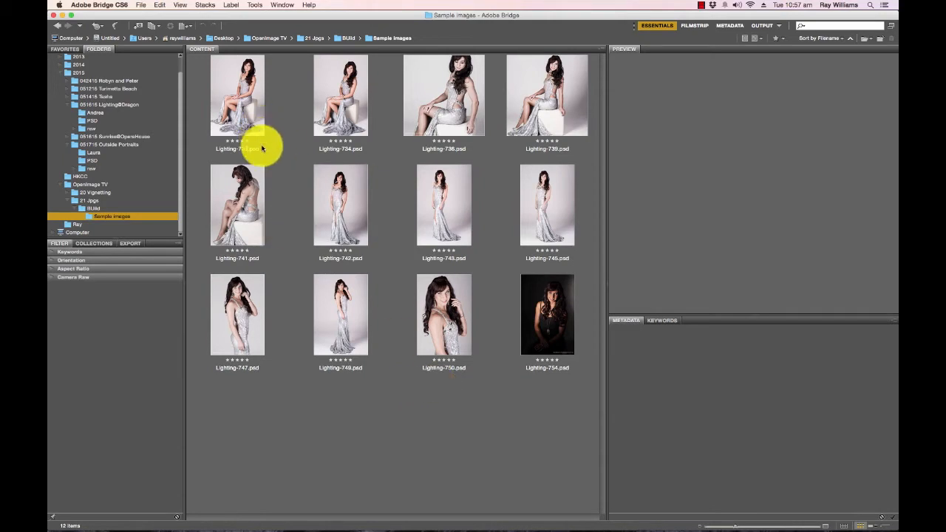
{"action": "left_click", "coordinate": [250, 120]}
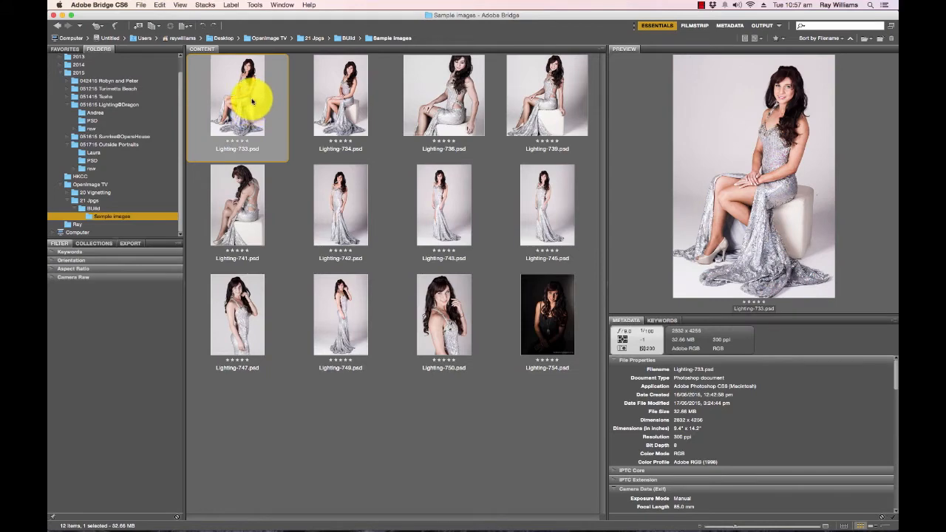
{"action": "right_click", "coordinate": [255, 97]}
{"action": "left_click", "coordinate": [273, 101]}
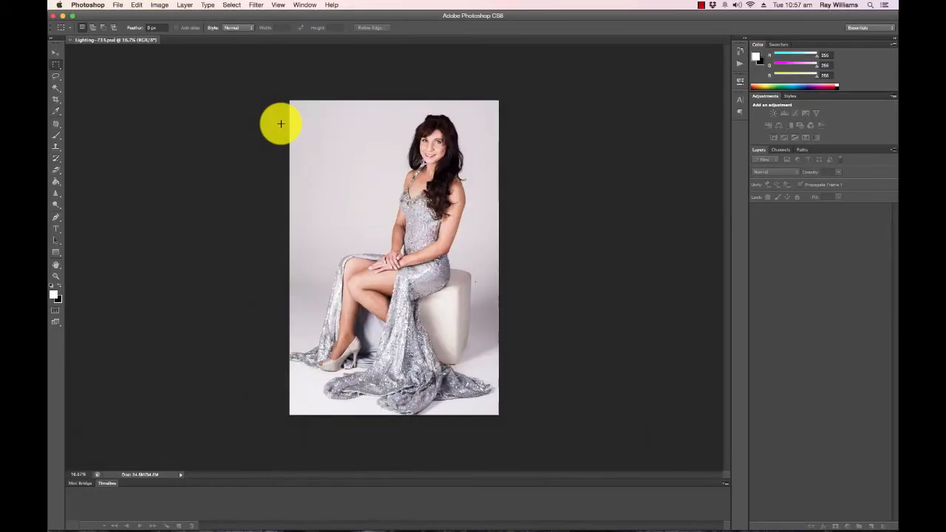
{"action": "left_click", "coordinate": [55, 53]}
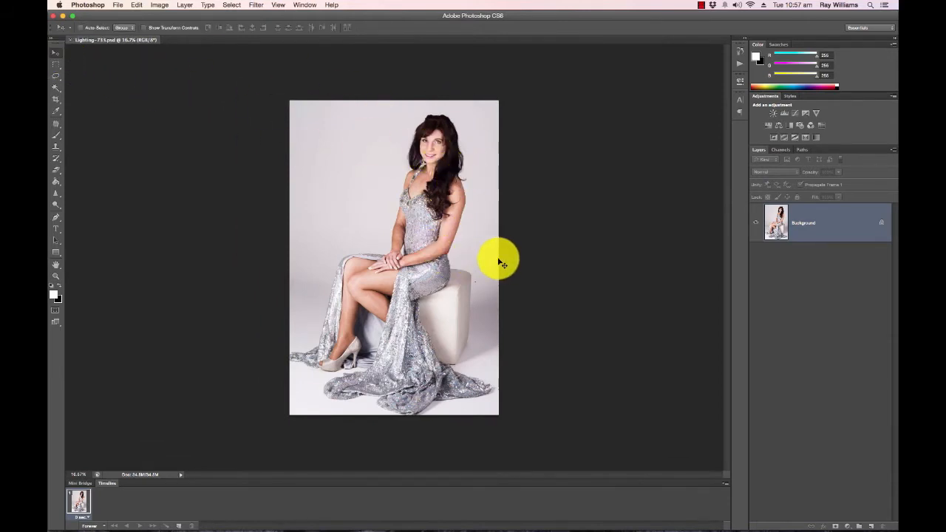
- Open the photo in Save for Web and compare original and optimized versions in 2-Up, fitted in view
{"action": "left_click", "coordinate": [115, 5]}
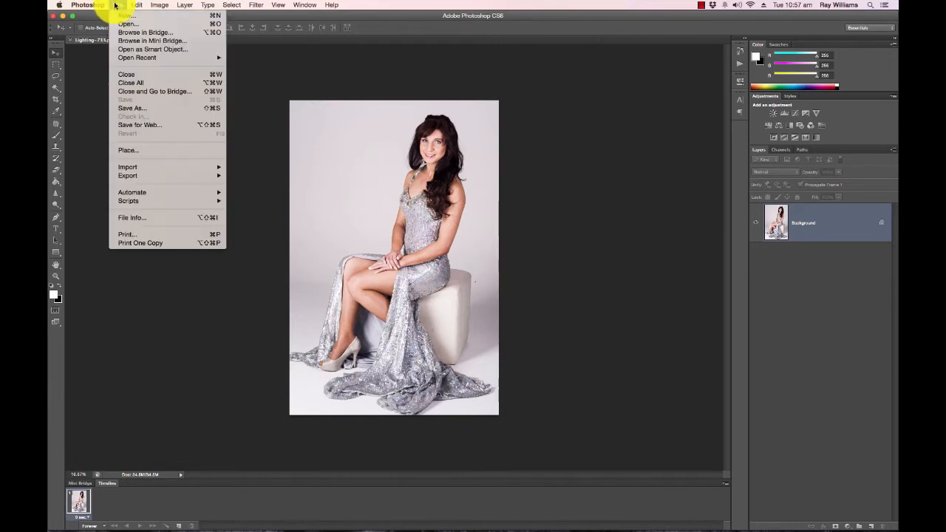
{"action": "left_click", "coordinate": [162, 124]}
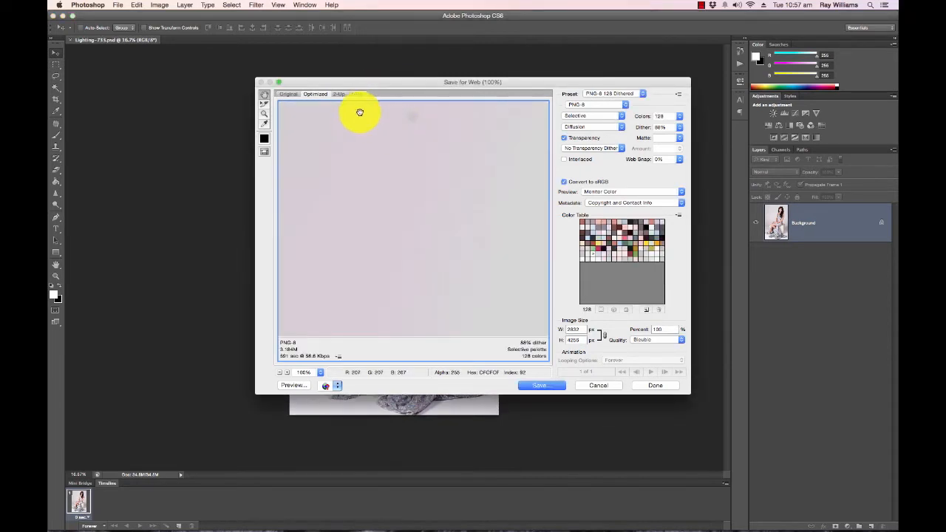
{"action": "left_click", "coordinate": [340, 96]}
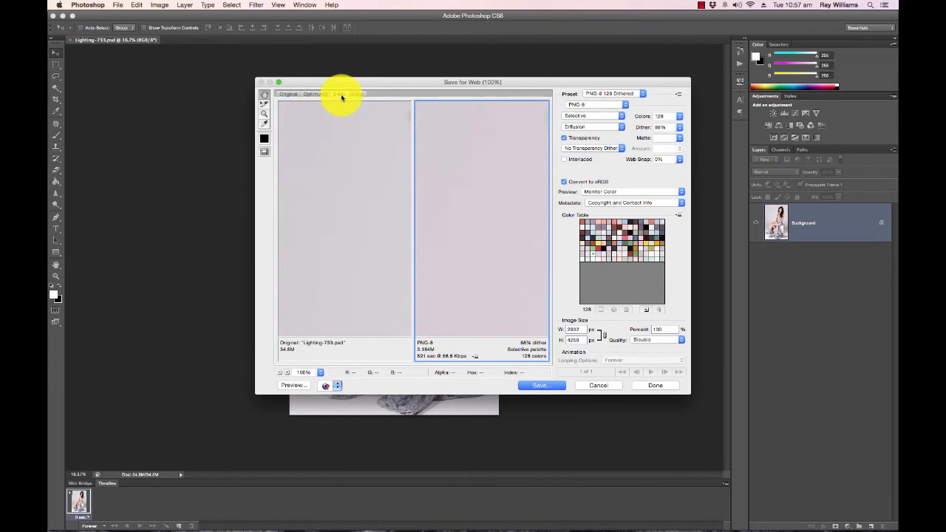
{"action": "left_click", "coordinate": [319, 371]}
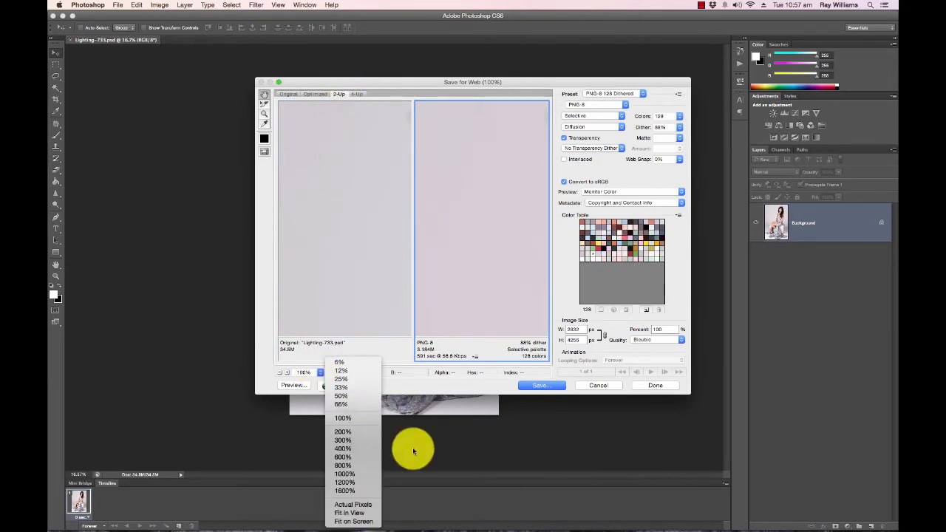
{"action": "left_click", "coordinate": [369, 515]}
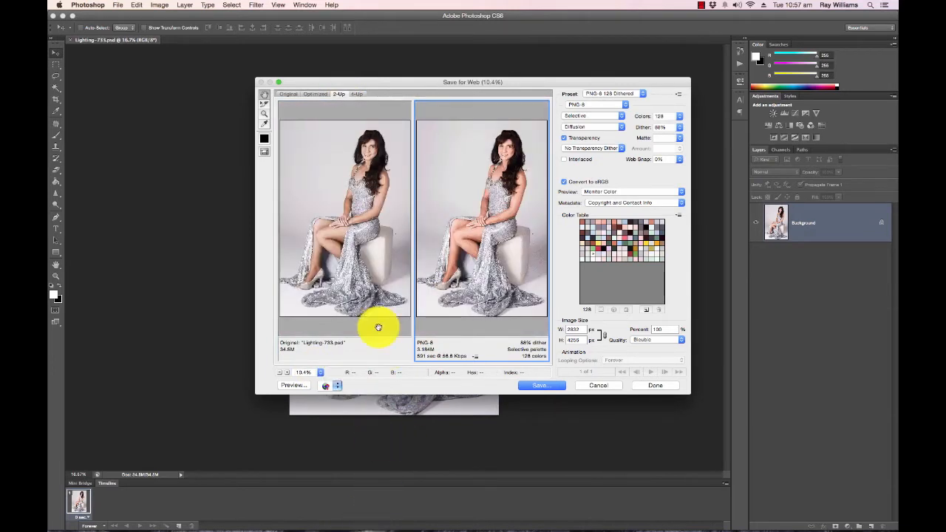
{"action": "left_click_drag", "start_coordinate": [443, 84], "coordinate": [360, 62]}
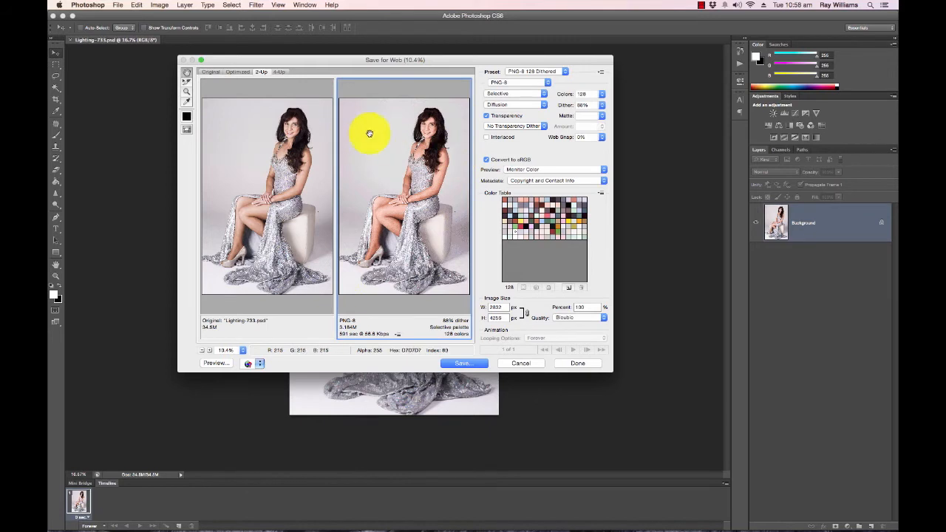
- Preview the full-size web export in JPEG format and close Save for Web without saving
{"action": "left_click", "coordinate": [547, 82]}
{"action": "left_click", "coordinate": [521, 77]}
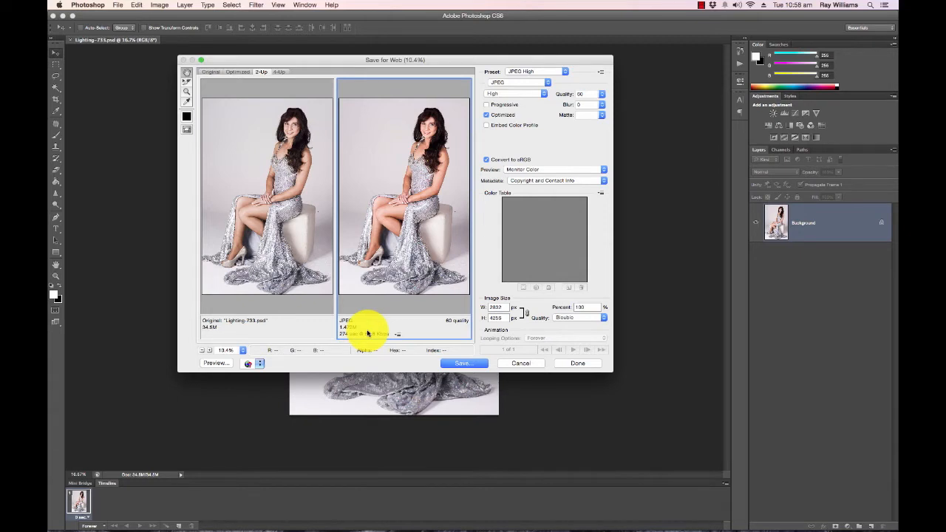
{"action": "left_click", "coordinate": [522, 364]}
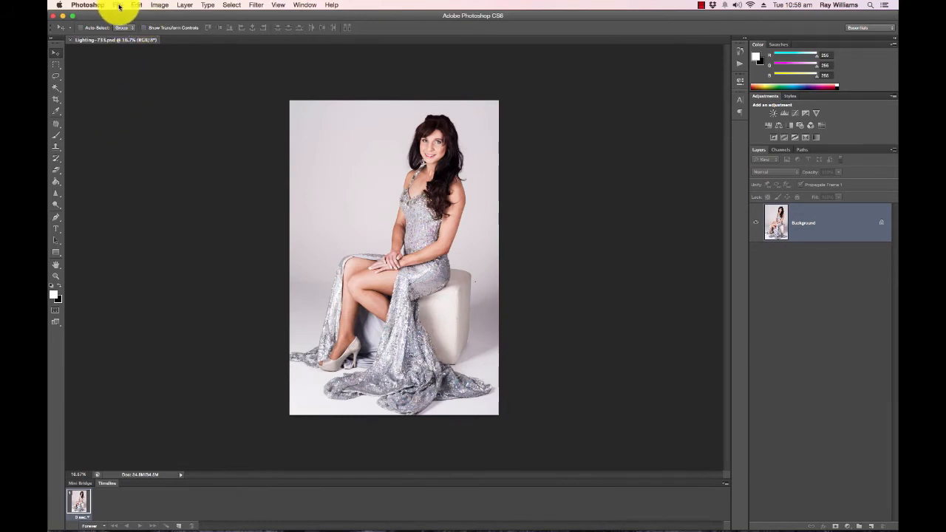
- Resize the image to a width of 1000 pixels with proportions constrained
{"action": "left_click", "coordinate": [159, 6]}
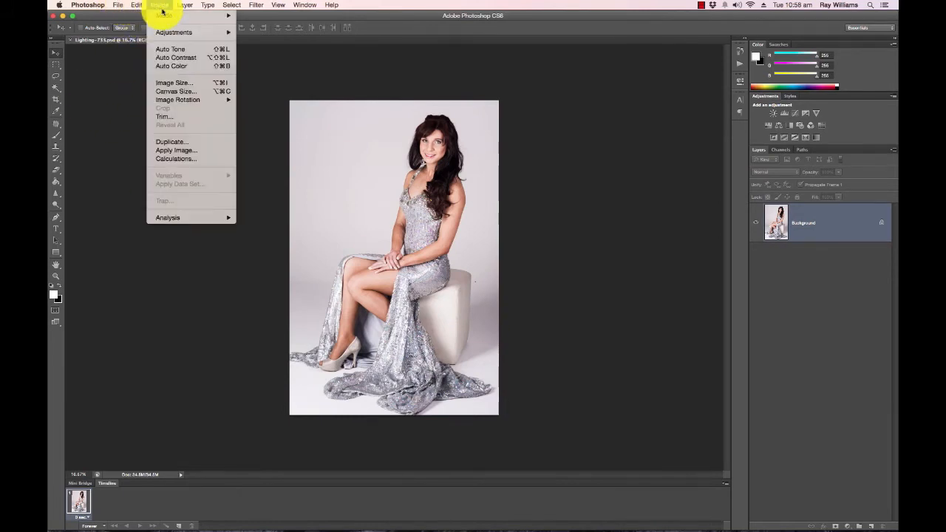
{"action": "left_click", "coordinate": [190, 84]}
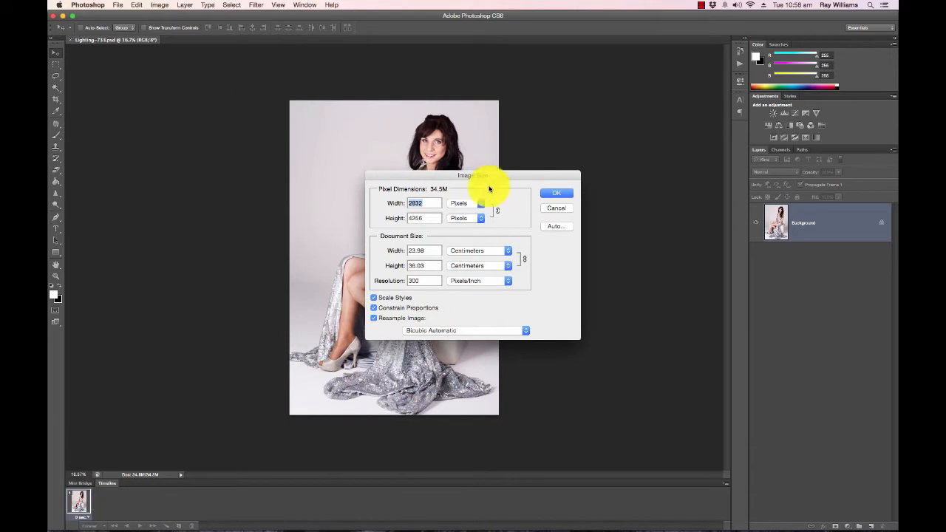
{"action": "left_click_drag", "start_coordinate": [485, 176], "coordinate": [242, 95]}
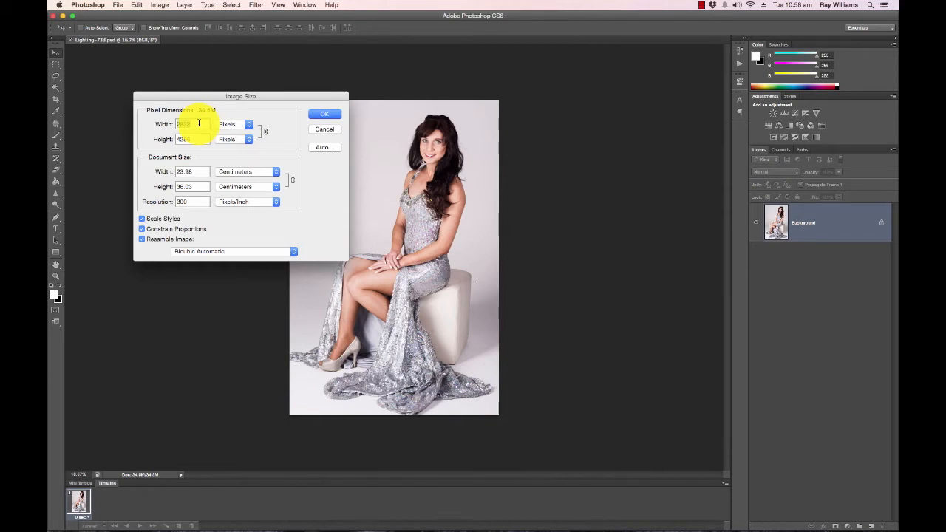
{"action": "type", "text": "1000"}
{"action": "left_click", "coordinate": [326, 114]}
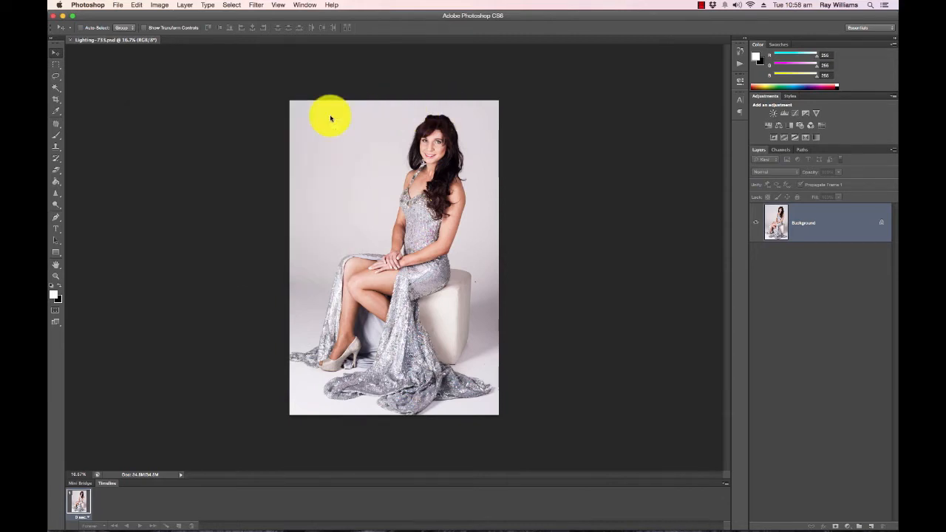
{"action": "scroll", "coordinate": [363, 226], "scroll_direction": "up", "scroll_amount": 5}
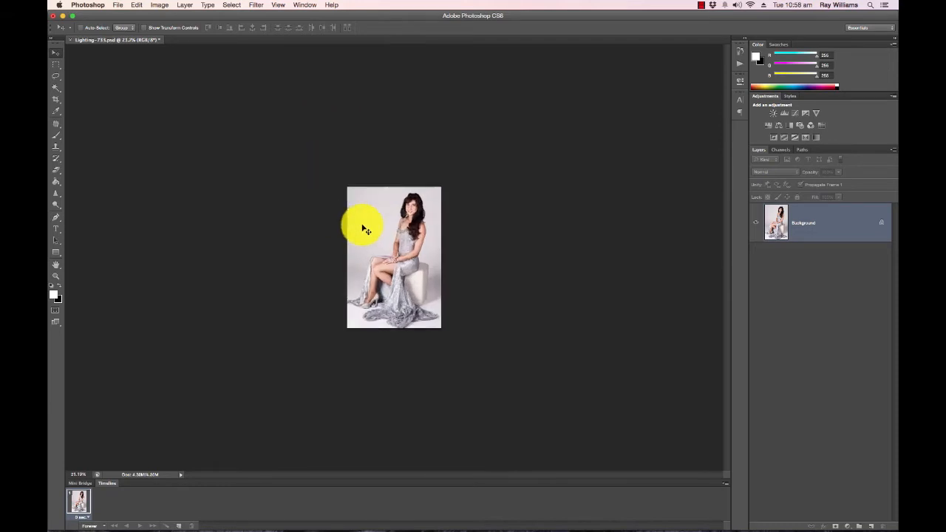
{"action": "scroll", "coordinate": [363, 227], "scroll_direction": "up", "scroll_amount": 2}
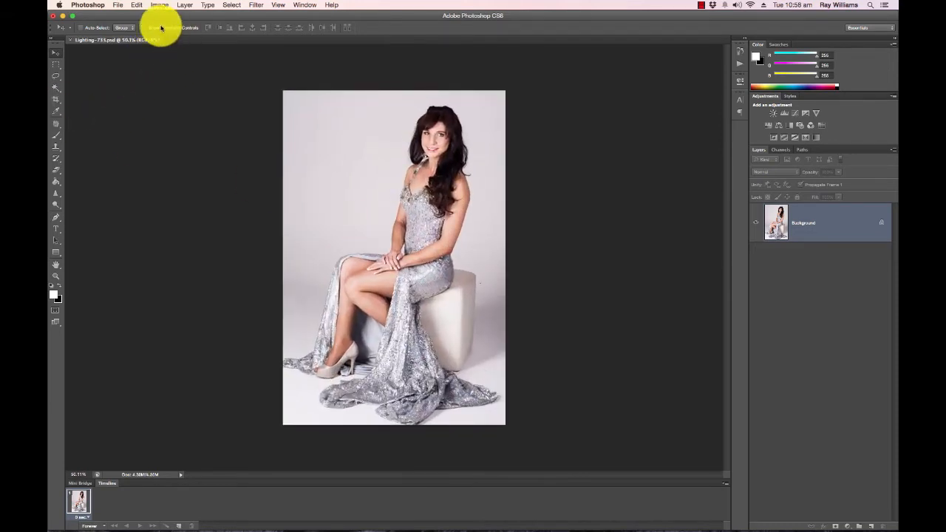
- Compare the resized photo in Save for Web, fitted in view, as PNG-8 and JPEG, and cancel the export
{"action": "left_click", "coordinate": [123, 6]}
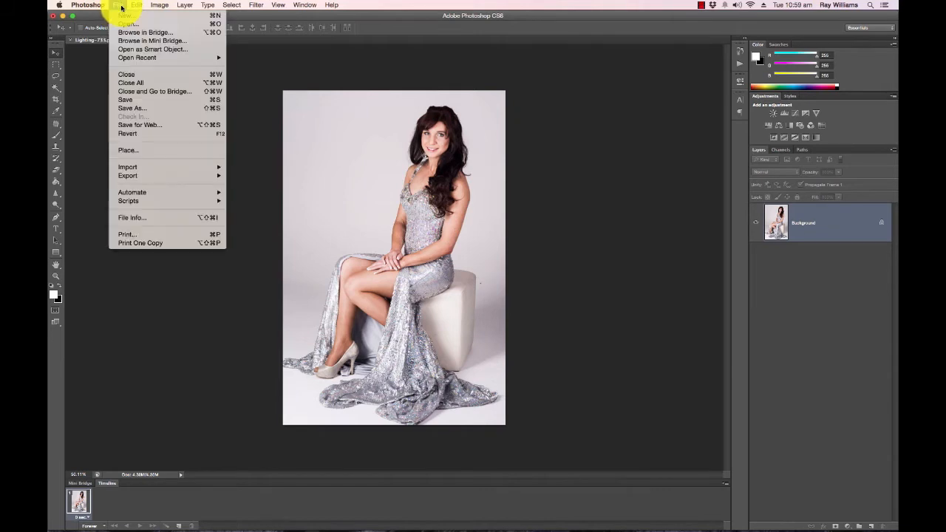
{"action": "left_click", "coordinate": [150, 127]}
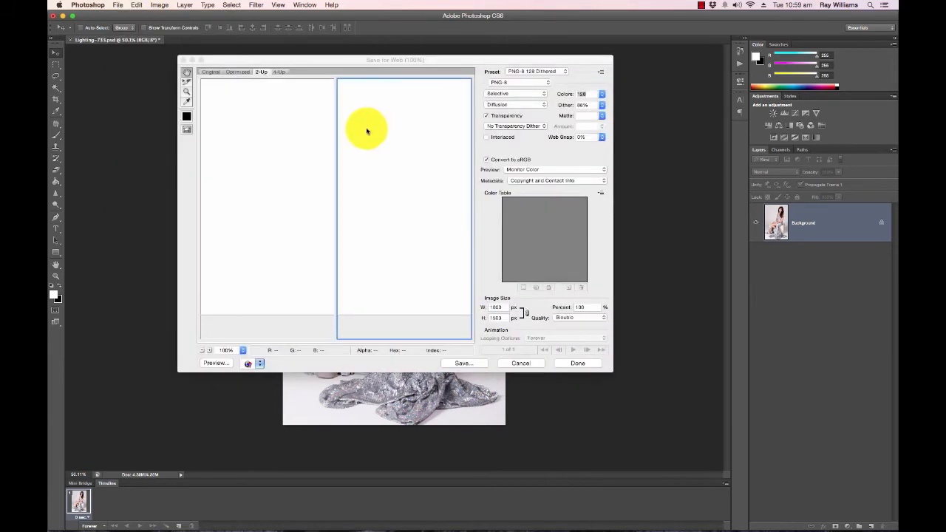
{"action": "left_click", "coordinate": [243, 350]}
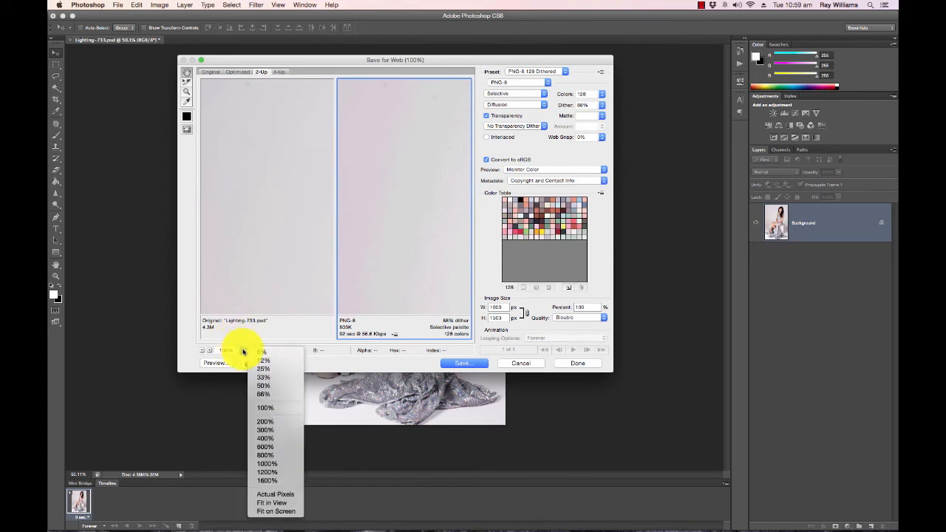
{"action": "left_click", "coordinate": [289, 503]}
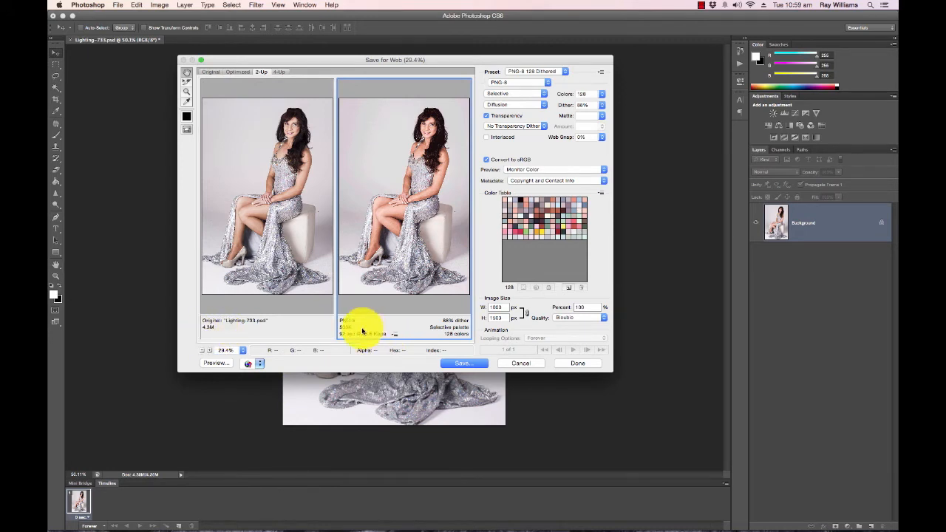
{"action": "left_click", "coordinate": [540, 82]}
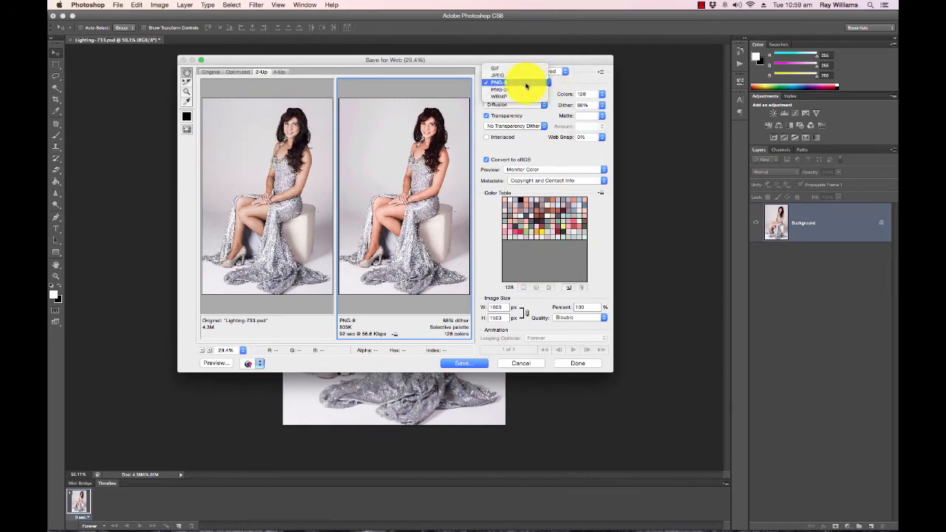
{"action": "left_click", "coordinate": [512, 79]}
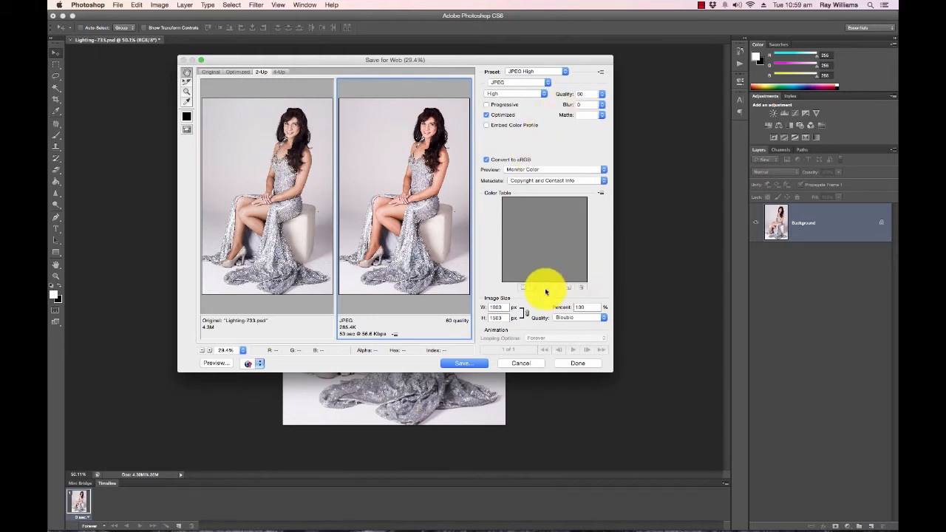
{"action": "left_click", "coordinate": [520, 363]}
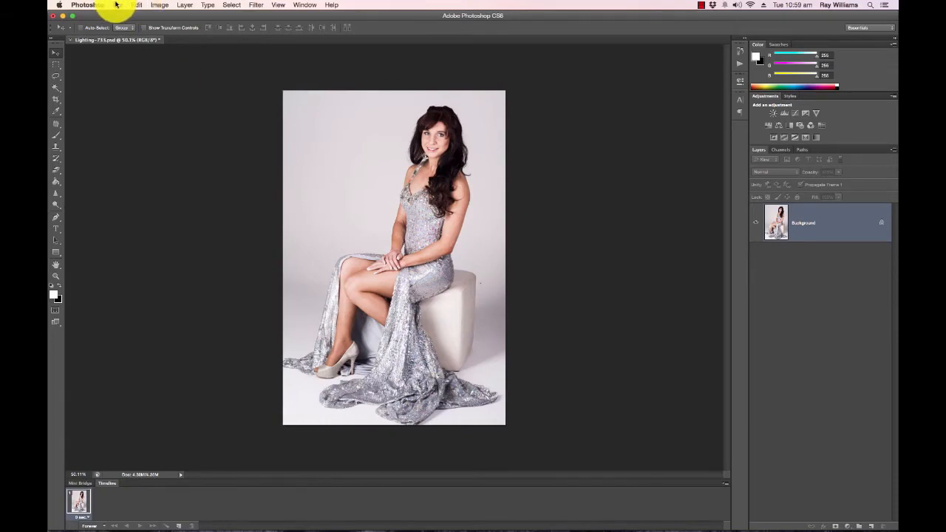
- Undo the image resize
{"action": "key", "text": "super+z"}
{"action": "scroll", "coordinate": [140, 70], "scroll_direction": "down", "scroll_amount": 10}
{"action": "scroll", "coordinate": [140, 70], "scroll_direction": "up", "scroll_amount": 5}
{"action": "scroll", "coordinate": [139, 70], "scroll_direction": "up", "scroll_amount": 3}
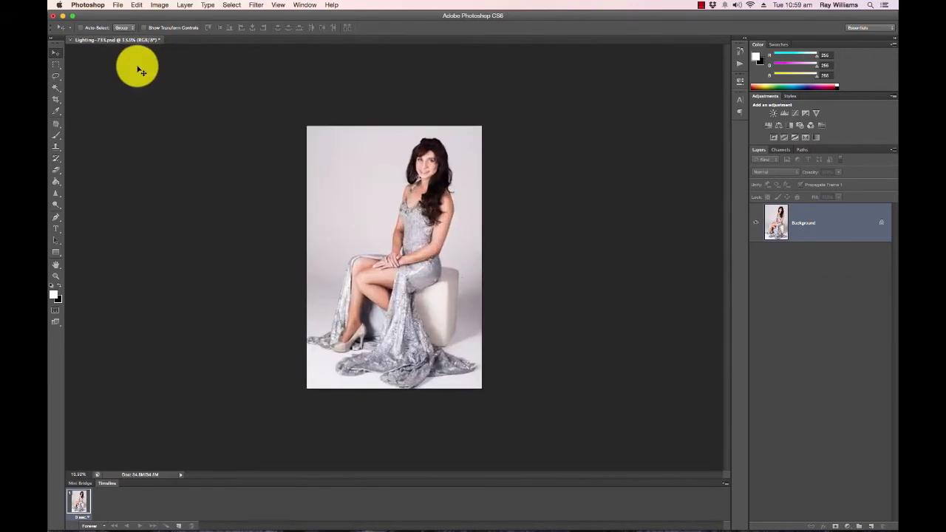
- Save the photo with Save As in JPEG format as Lighting-733.jpg in the Sample images folder
{"action": "left_click", "coordinate": [118, 5]}
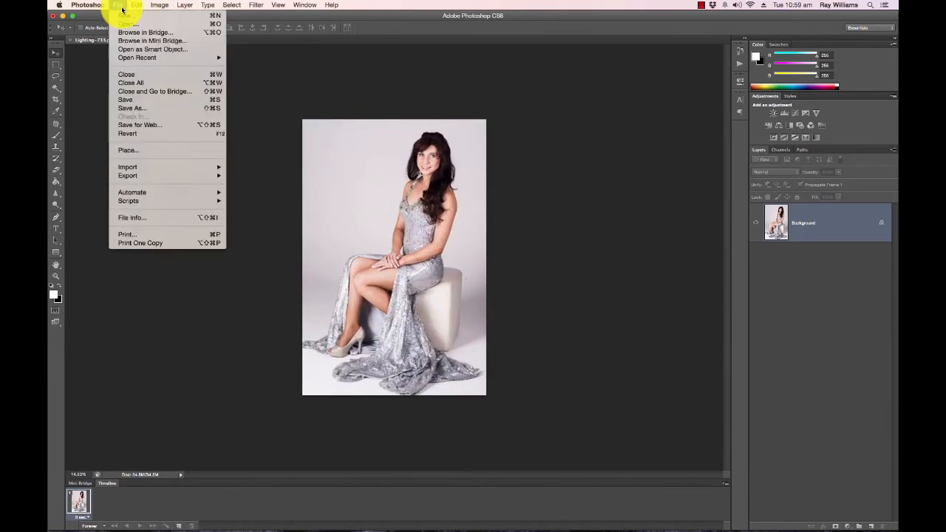
{"action": "left_click", "coordinate": [157, 110]}
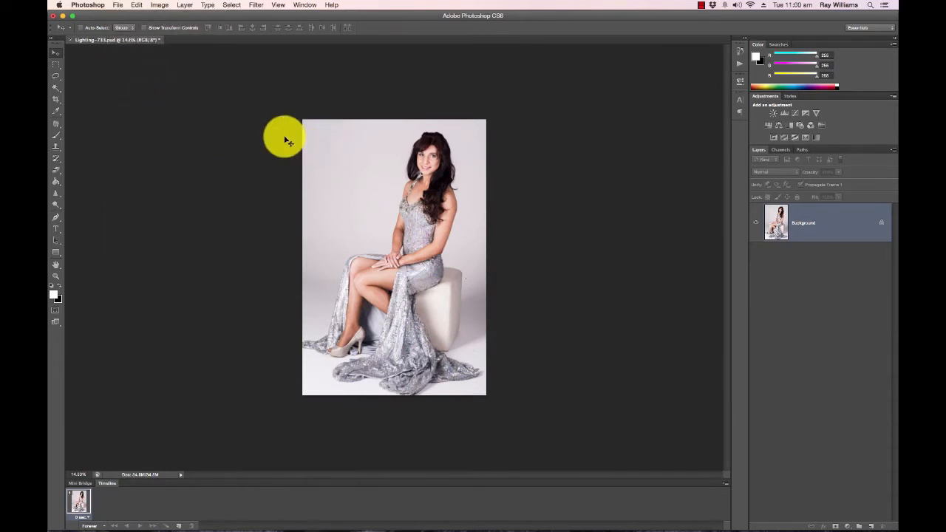
{"action": "key", "text": "super+shift+s"}
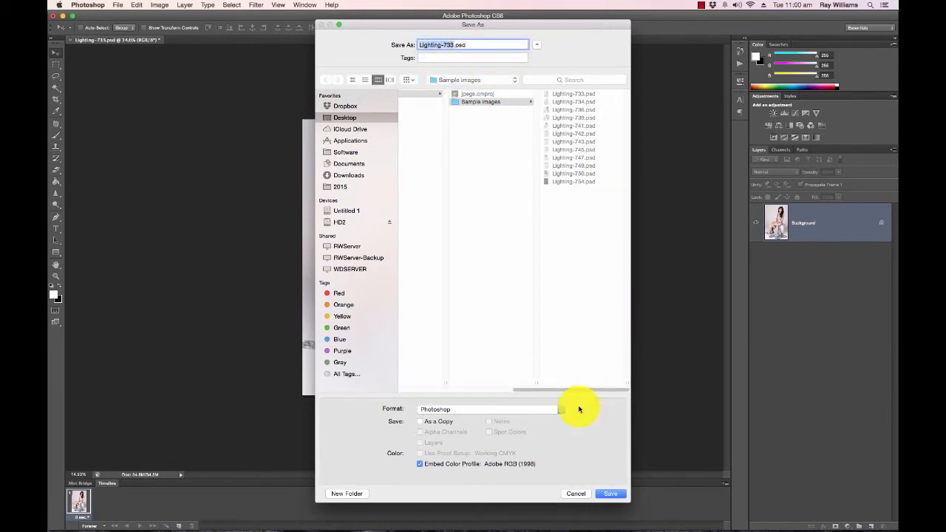
{"action": "left_click", "coordinate": [562, 412]}
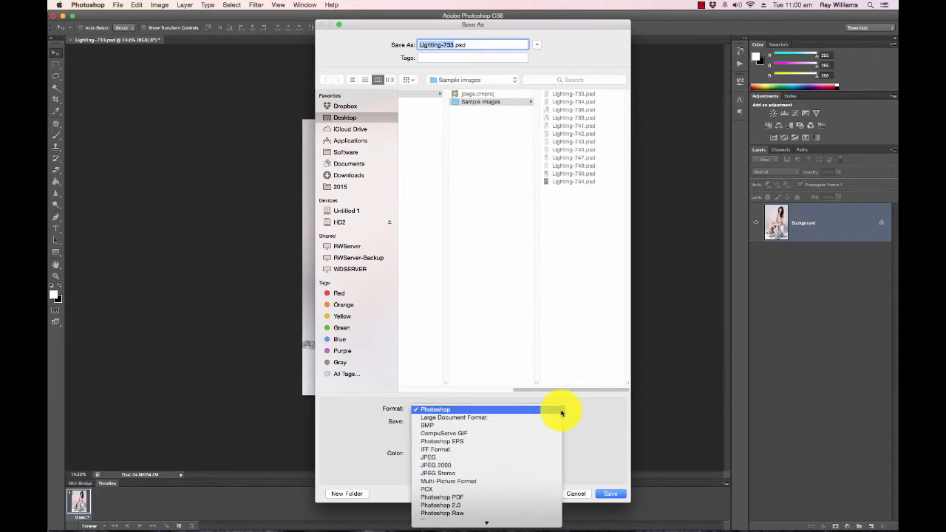
{"action": "left_click", "coordinate": [453, 458]}
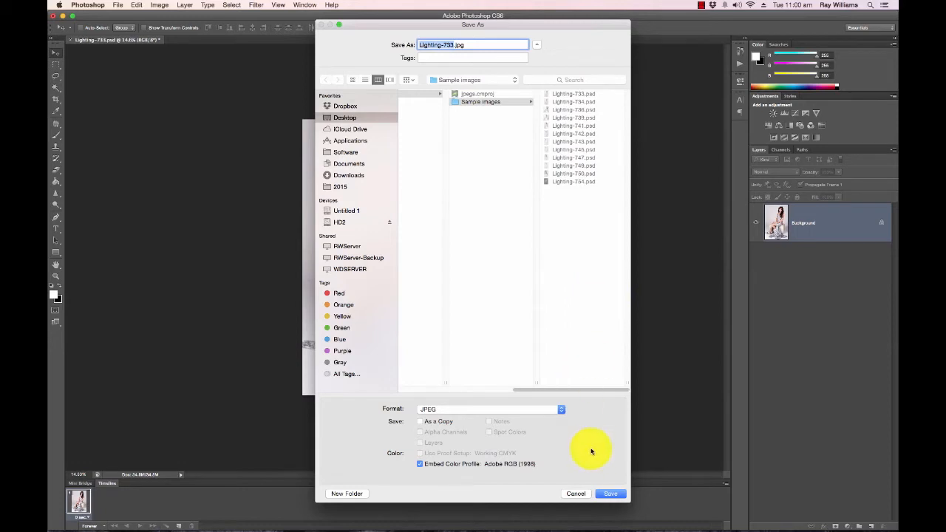
{"action": "left_click", "coordinate": [619, 494]}
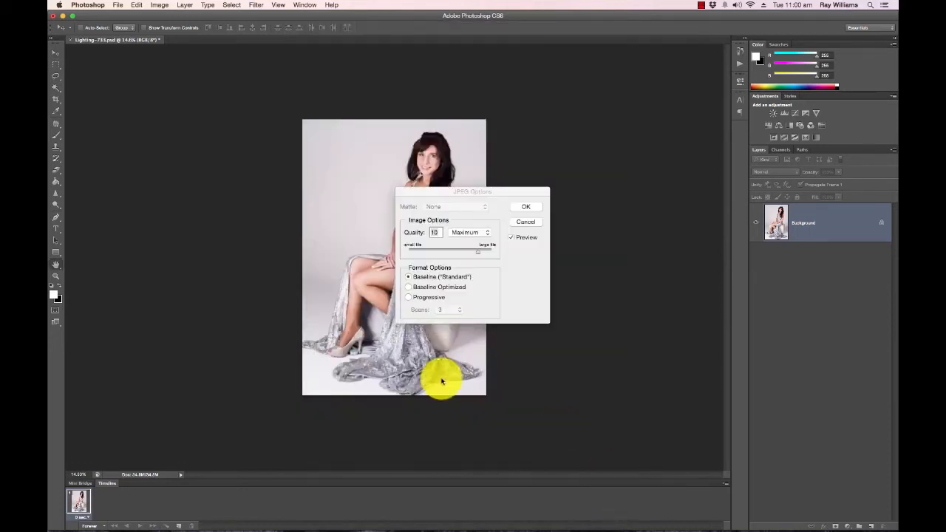
- Compare the photo's JPEG file size at quality 12 and quality 7, and cancel the save
{"action": "left_click_drag", "start_coordinate": [477, 190], "coordinate": [582, 110]}
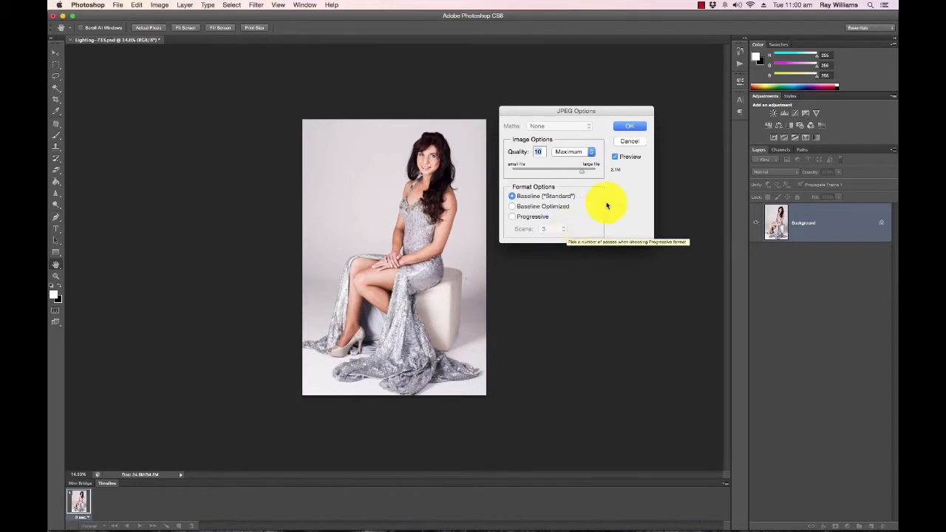
{"action": "left_click_drag", "start_coordinate": [581, 173], "coordinate": [601, 173]}
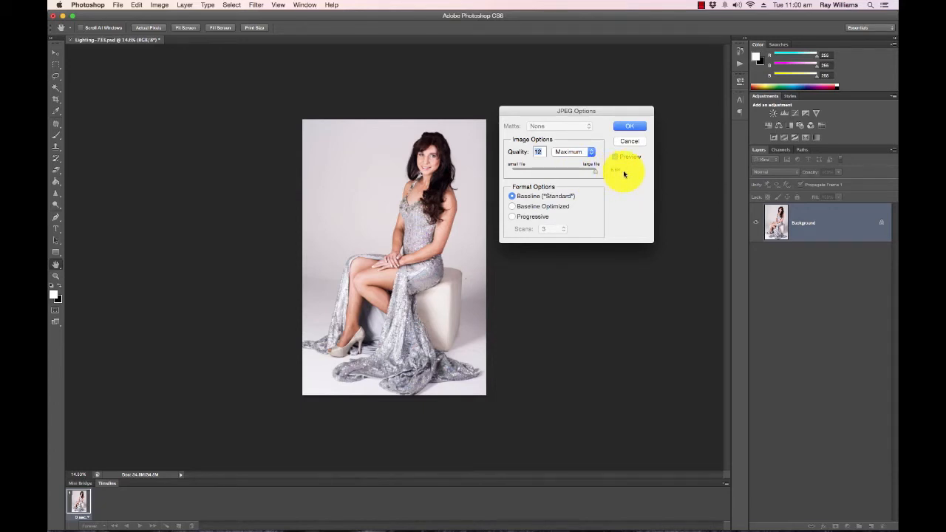
{"action": "left_click_drag", "start_coordinate": [597, 169], "coordinate": [557, 175]}
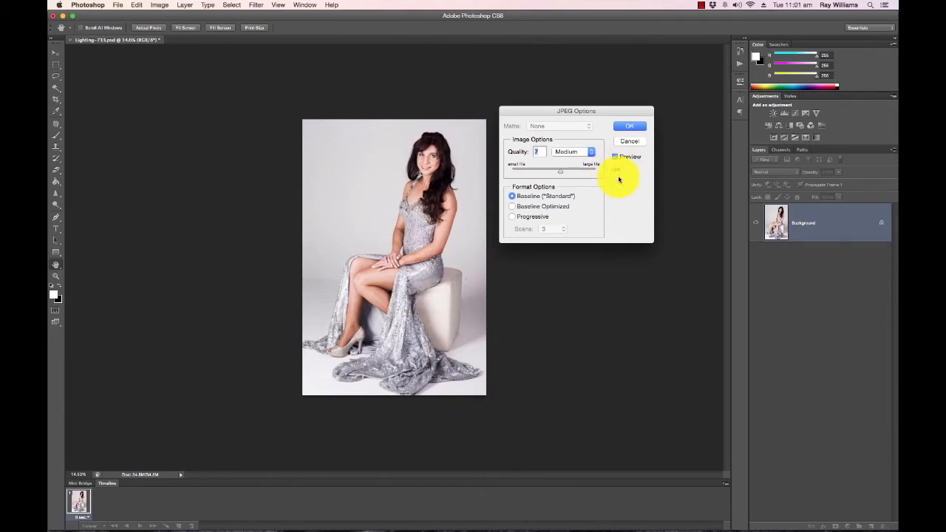
{"action": "left_click", "coordinate": [641, 142]}
- Close Lighting-733.psd without saving its changes
{"action": "scroll", "coordinate": [324, 119], "scroll_direction": "down", "scroll_amount": 2}
{"action": "scroll", "coordinate": [324, 120], "scroll_direction": "up", "scroll_amount": 6}
{"action": "scroll", "coordinate": [325, 120], "scroll_direction": "down", "scroll_amount": 2}
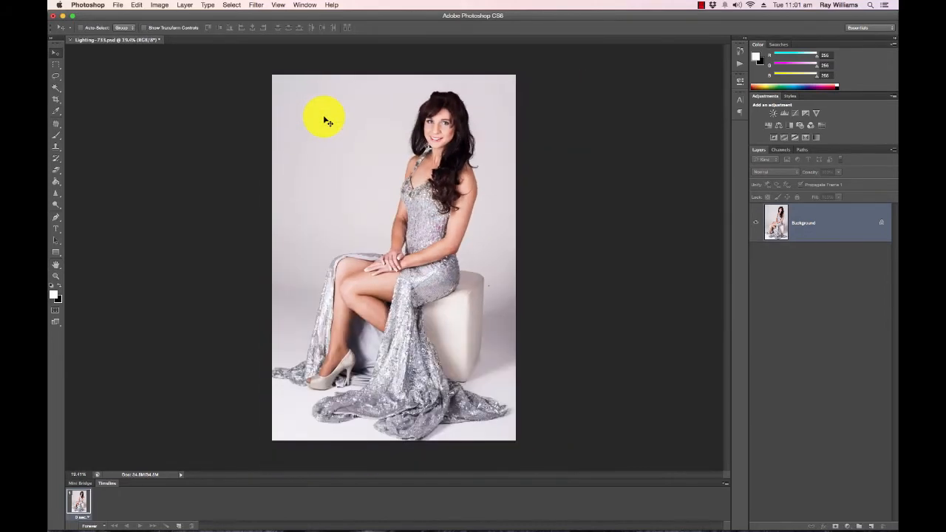
{"action": "left_click", "coordinate": [71, 40]}
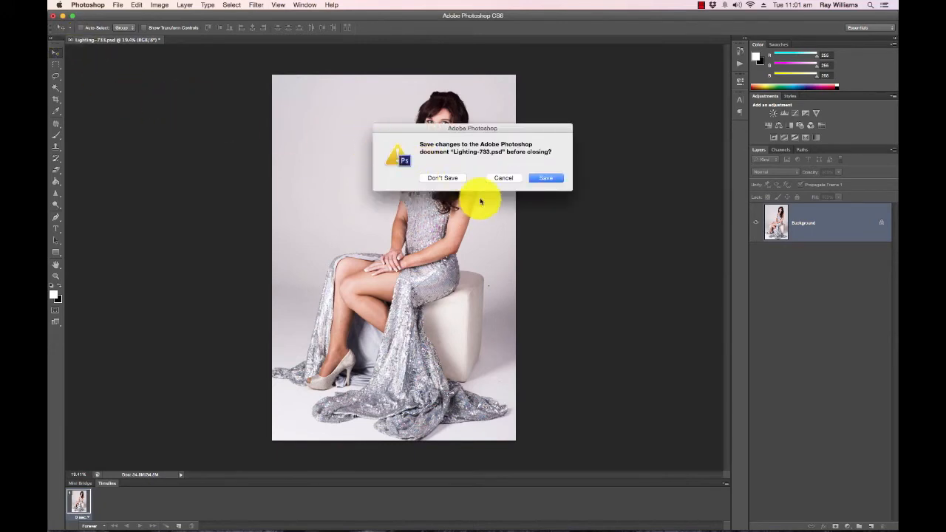
{"action": "left_click", "coordinate": [448, 179]}
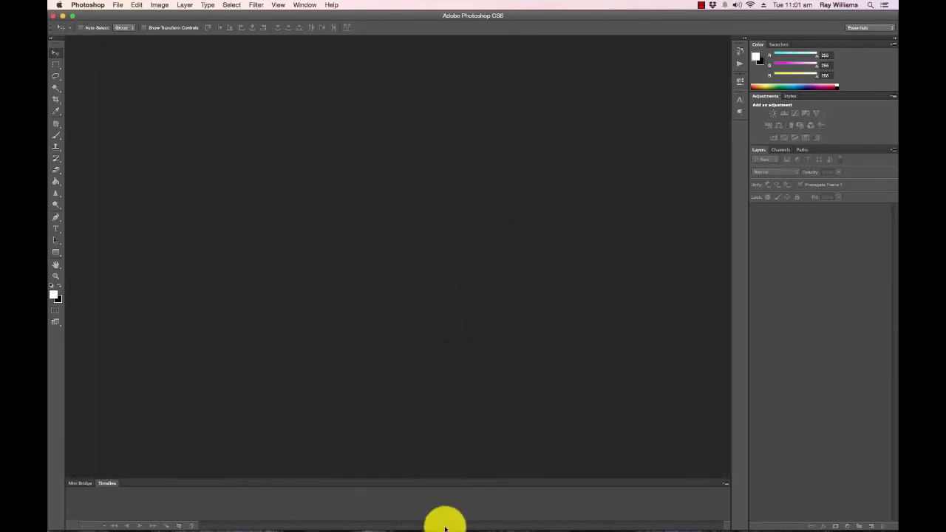
- Switch to Adobe Bridge and send all twelve PSD photos in the Sample images folder to Photoshop's Image Processor, queuing the command
{"action": "mouse_move", "coordinate": [448, 528]}
{"action": "left_click", "coordinate": [602, 515]}
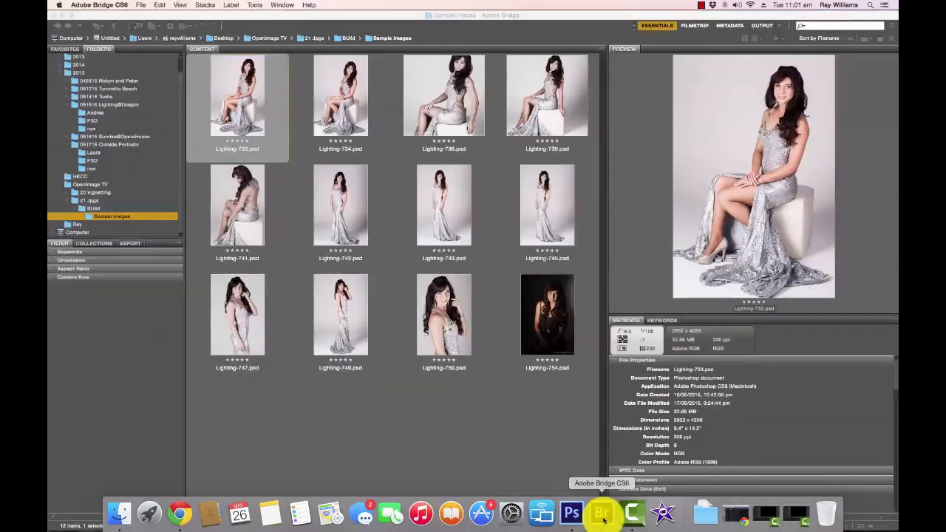
{"action": "left_click", "coordinate": [417, 434]}
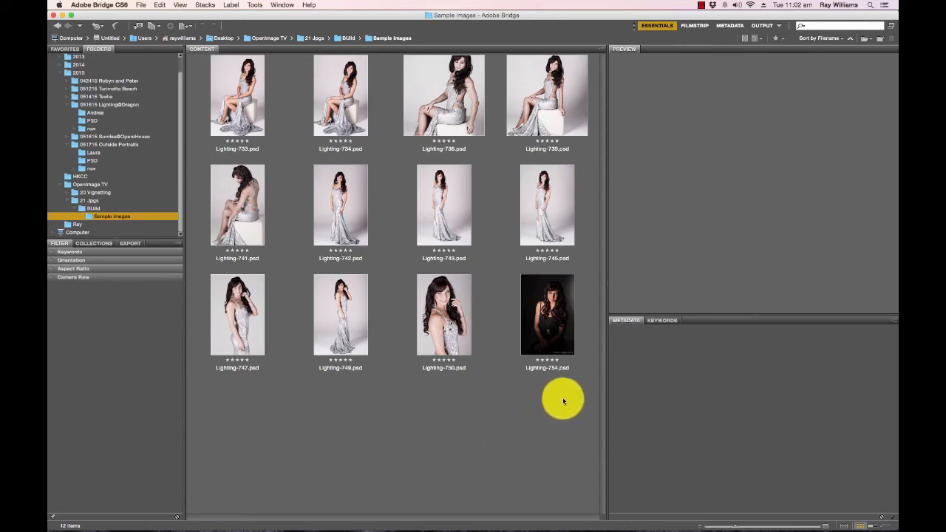
{"action": "left_click_drag", "start_coordinate": [579, 396], "coordinate": [244, 102]}
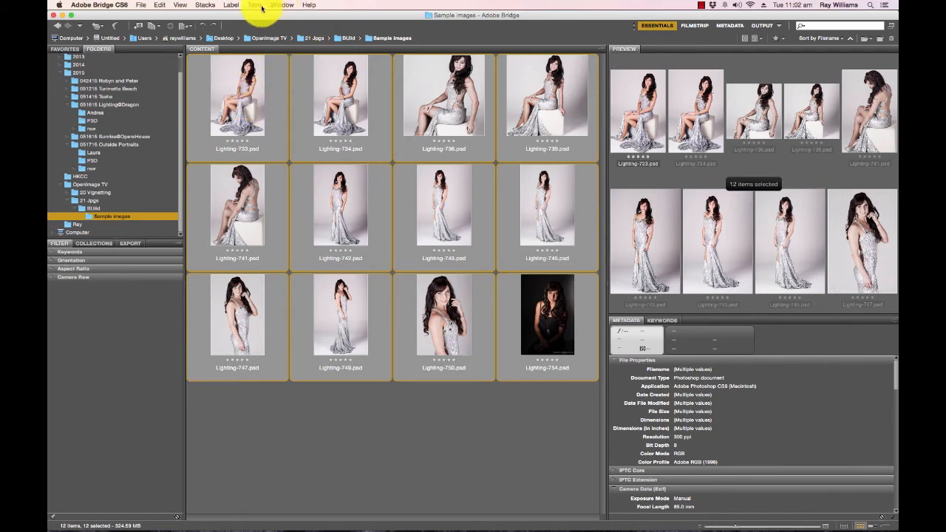
{"action": "left_click", "coordinate": [254, 5]}
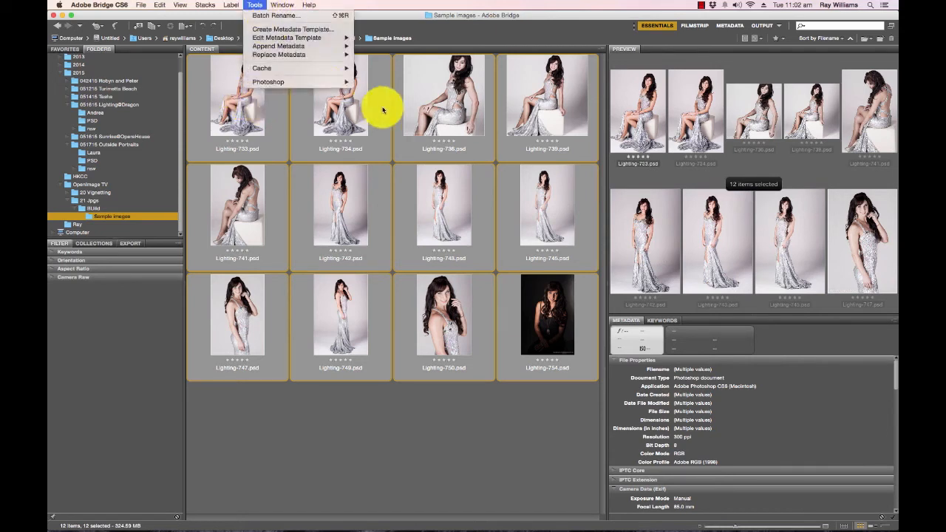
{"action": "mouse_move", "coordinate": [323, 88]}
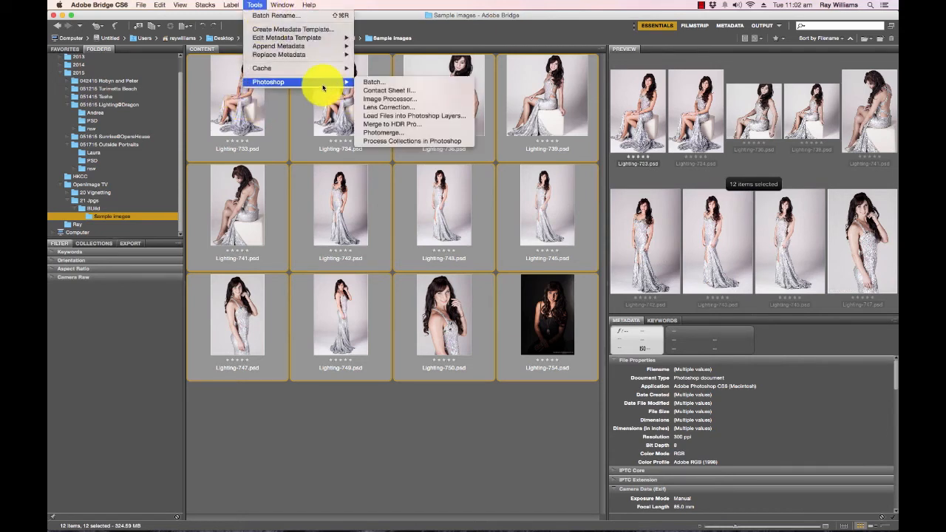
{"action": "left_click", "coordinate": [404, 101]}
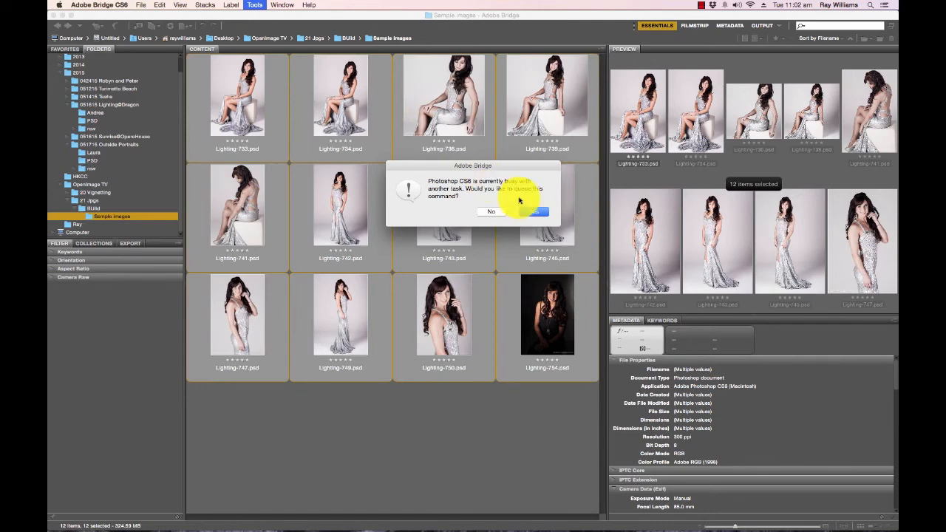
{"action": "left_click", "coordinate": [539, 212]}
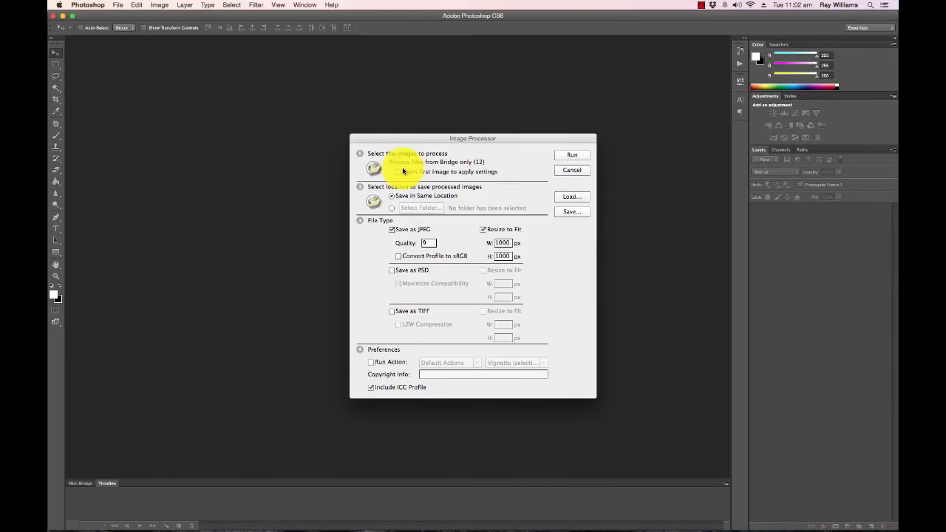
- Run the Image Processor with JPEG quality 8 and Resize to Fit at 1000 by 1000 px, saving in the same location
{"action": "left_click_drag", "start_coordinate": [478, 139], "coordinate": [413, 98]}
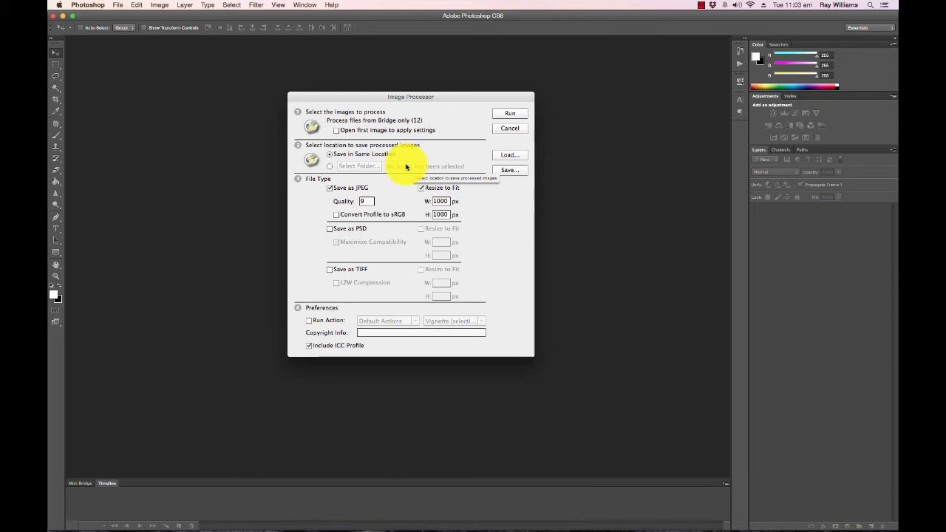
{"action": "left_click", "coordinate": [422, 188]}
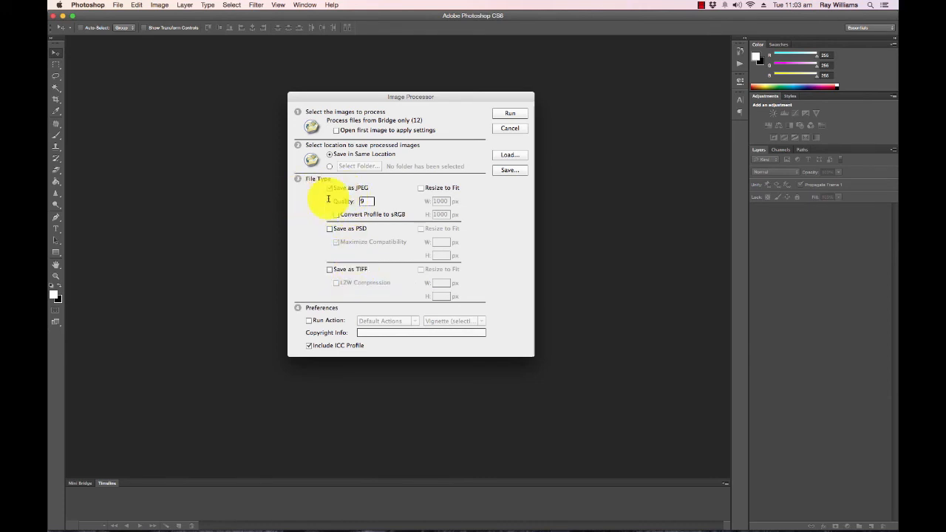
{"action": "left_click", "coordinate": [372, 201]}
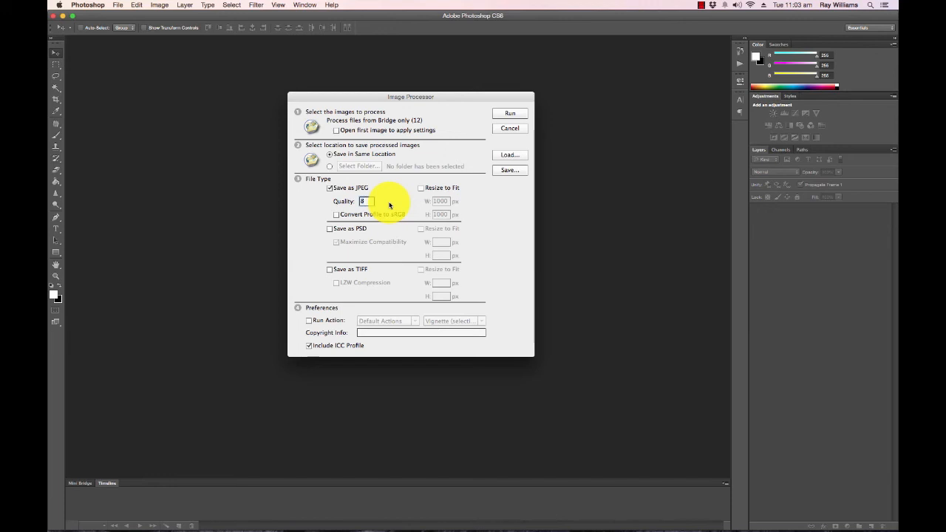
{"action": "double_click", "coordinate": [372, 201]}
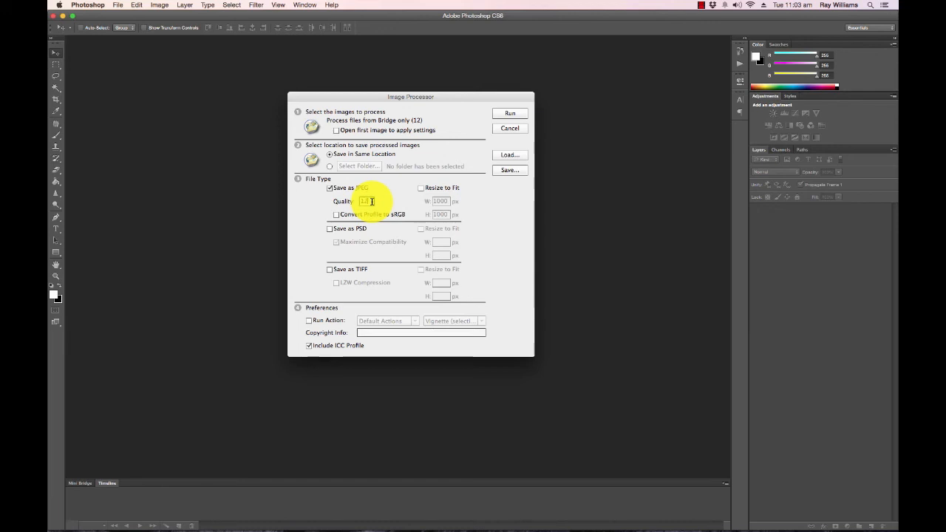
{"action": "key", "text": "BackSpace"}
{"action": "type", "text": "8"}
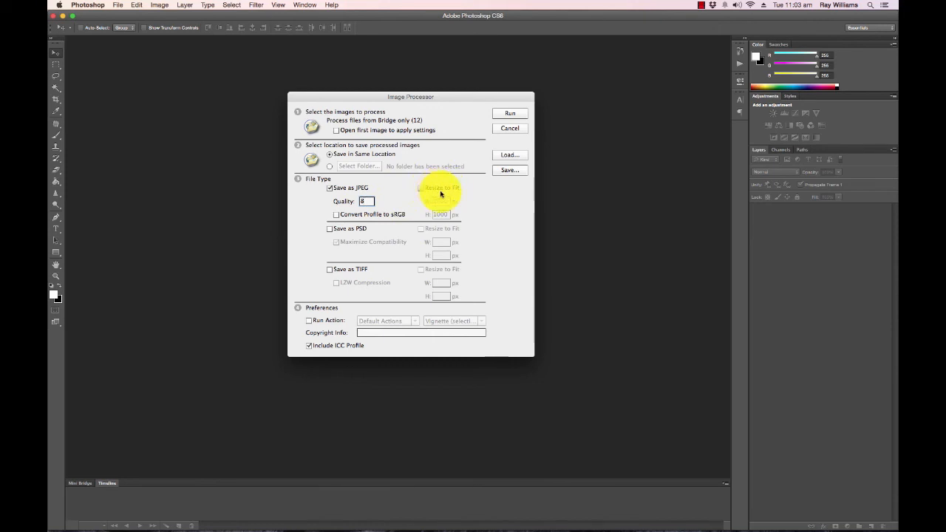
{"action": "left_click", "coordinate": [422, 188]}
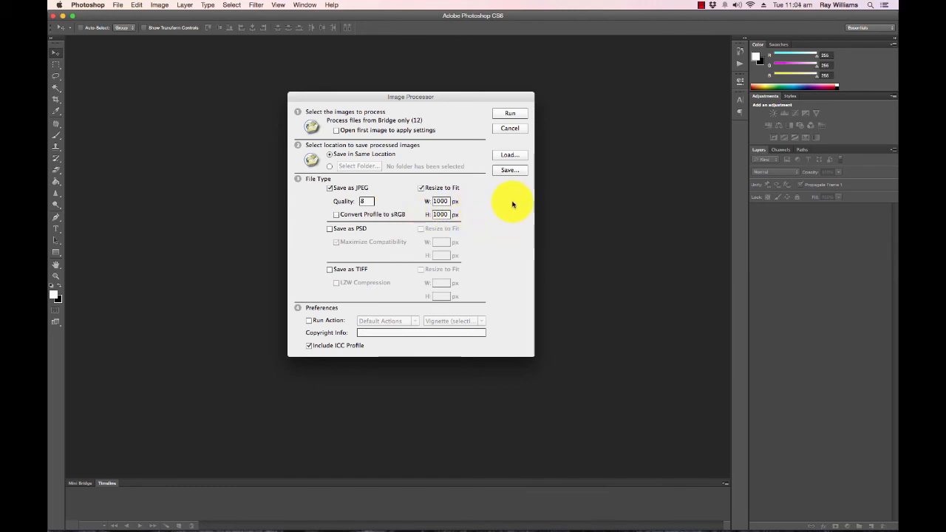
{"action": "left_click", "coordinate": [518, 114]}
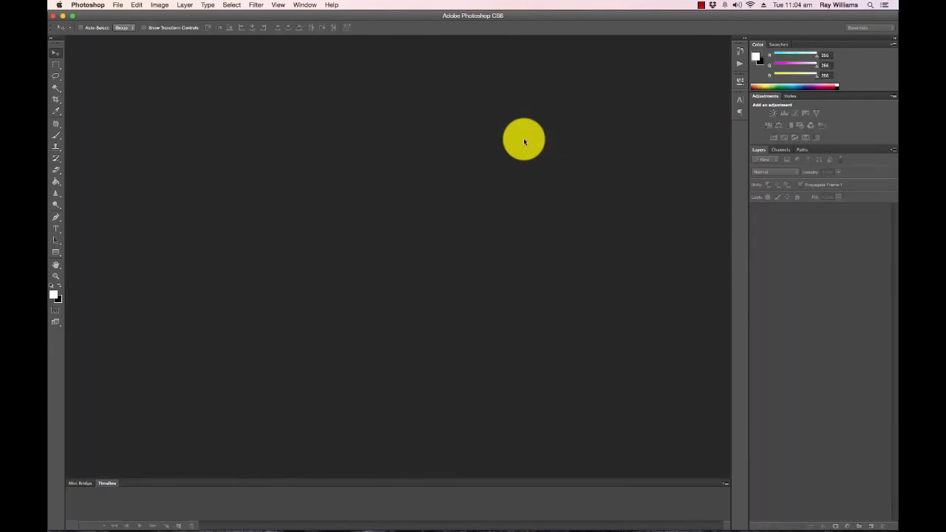
- Switch to Adobe Bridge, open the new JPEG folder and check the file size and dimensions of Lighting-739.jpg
{"action": "mouse_move", "coordinate": [269, 522]}
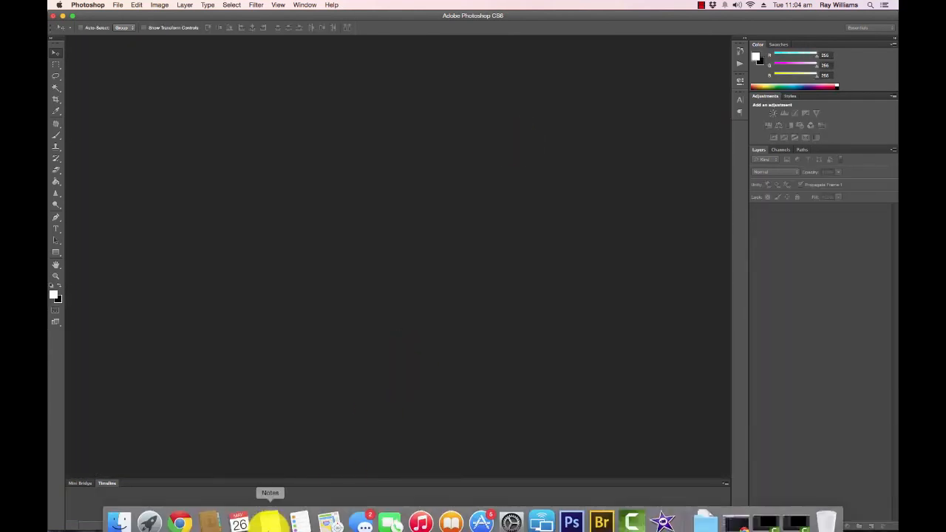
{"action": "left_click", "coordinate": [602, 522]}
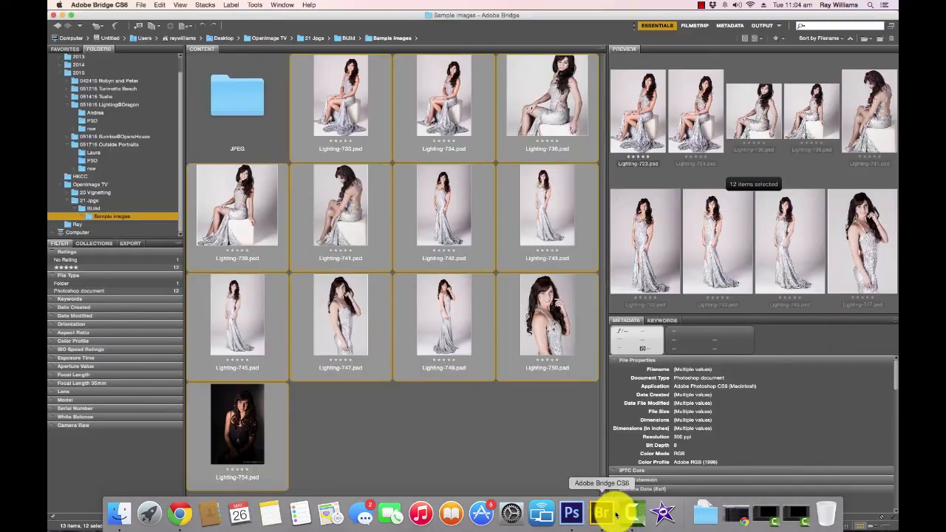
{"action": "left_click", "coordinate": [329, 433]}
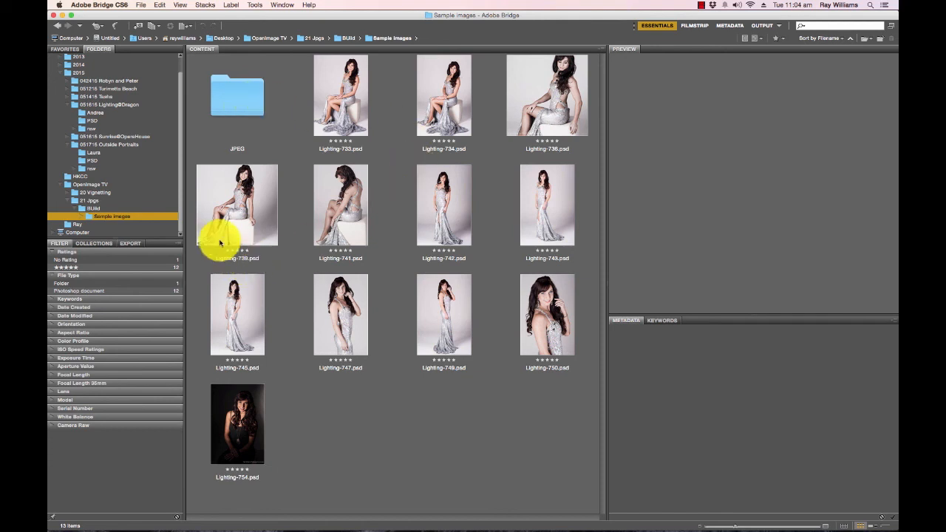
{"action": "double_click", "coordinate": [250, 95]}
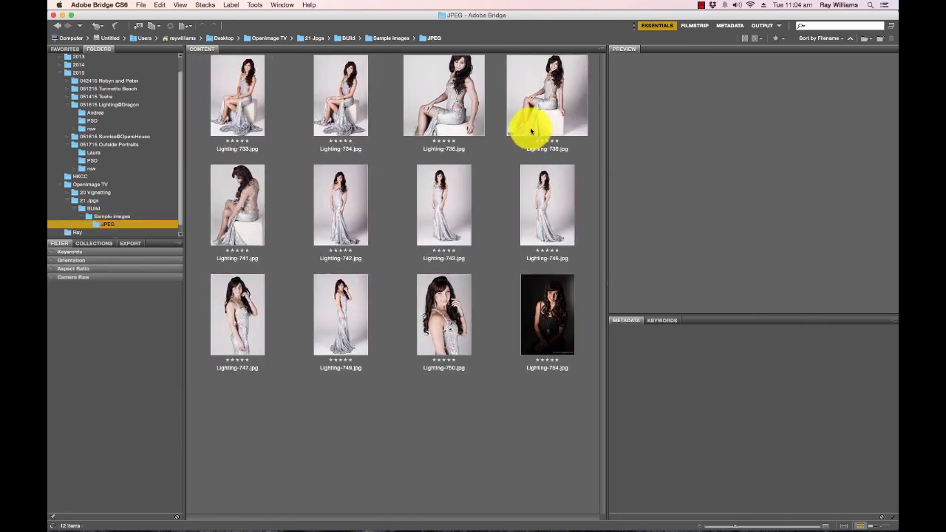
{"action": "left_click", "coordinate": [563, 119]}
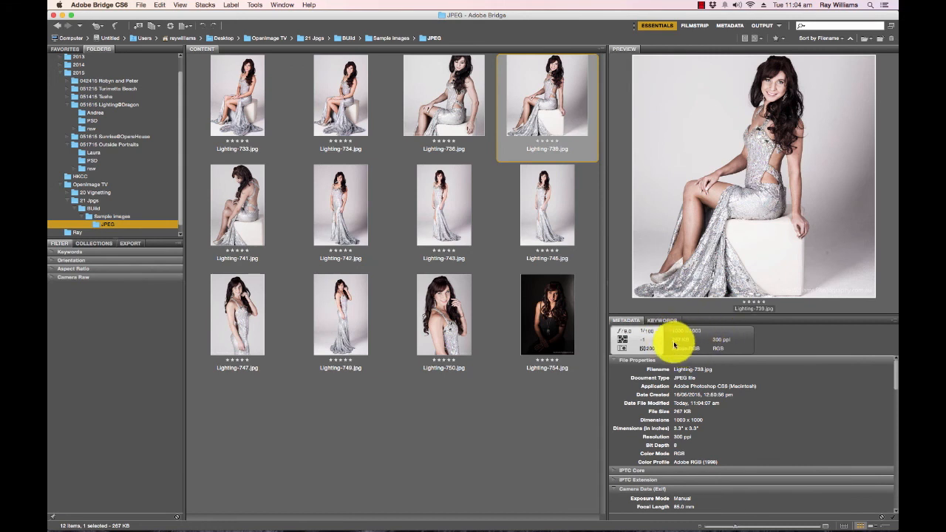
- Return to the Sample images folder and check the file size and dimensions of the original Lighting-739.psd
{"action": "left_click", "coordinate": [378, 38]}
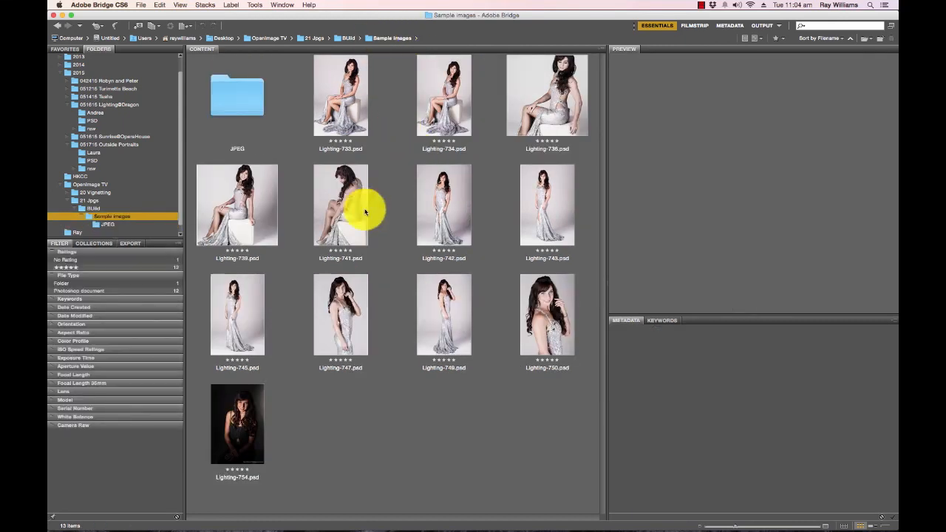
{"action": "left_click", "coordinate": [247, 235]}
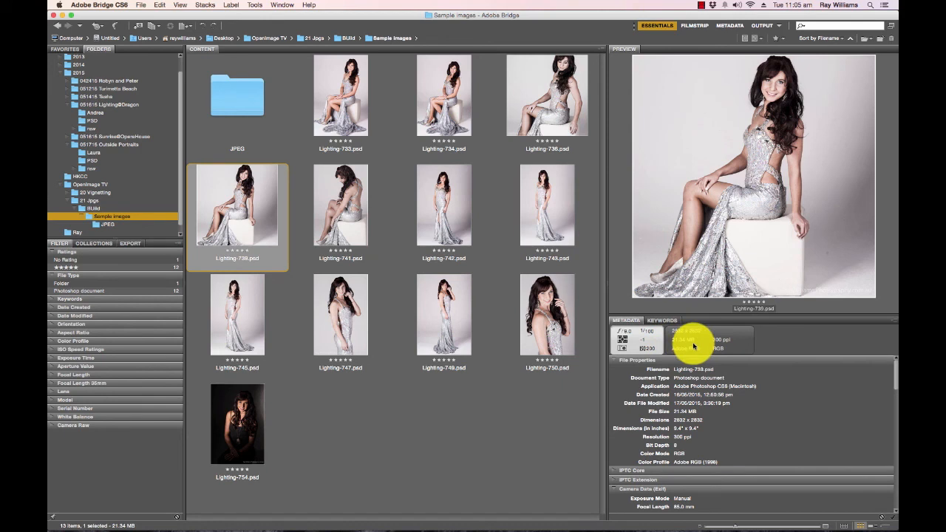
{"action": "left_click", "coordinate": [446, 398]}
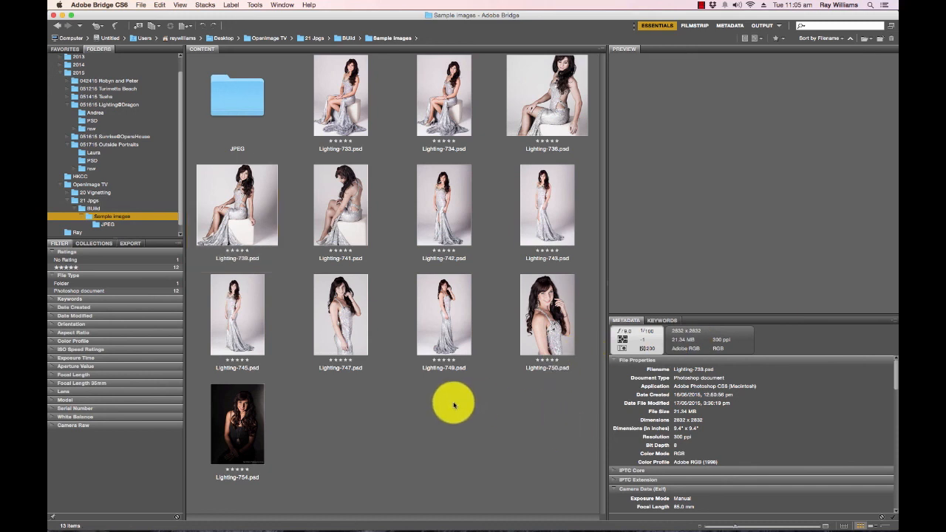
- View the converted photos in the JPEG folder again and go back to the Sample images folder
{"action": "left_click", "coordinate": [244, 97]}
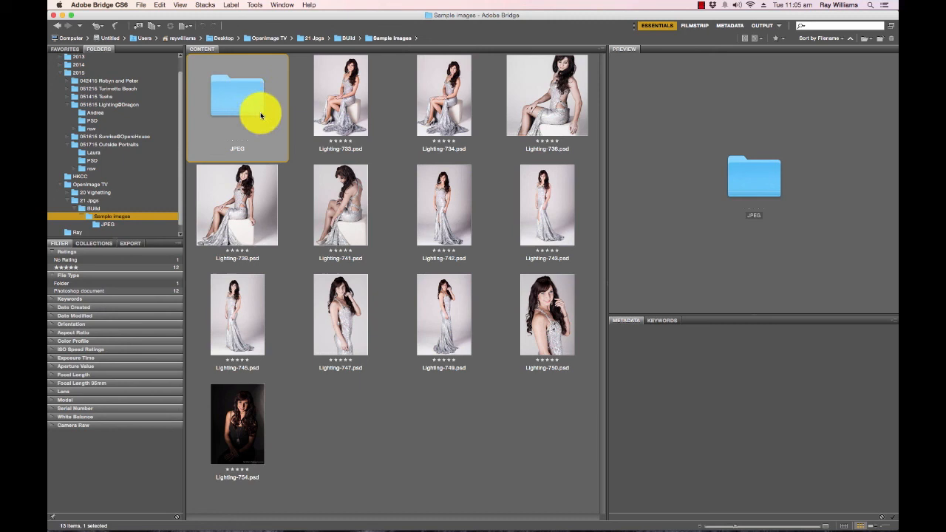
{"action": "double_click", "coordinate": [240, 105]}
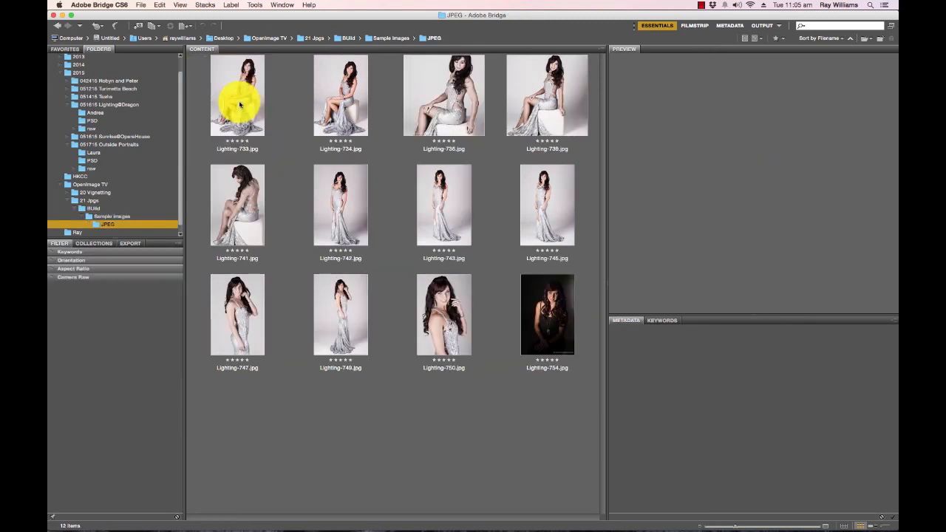
{"action": "left_click", "coordinate": [57, 28]}
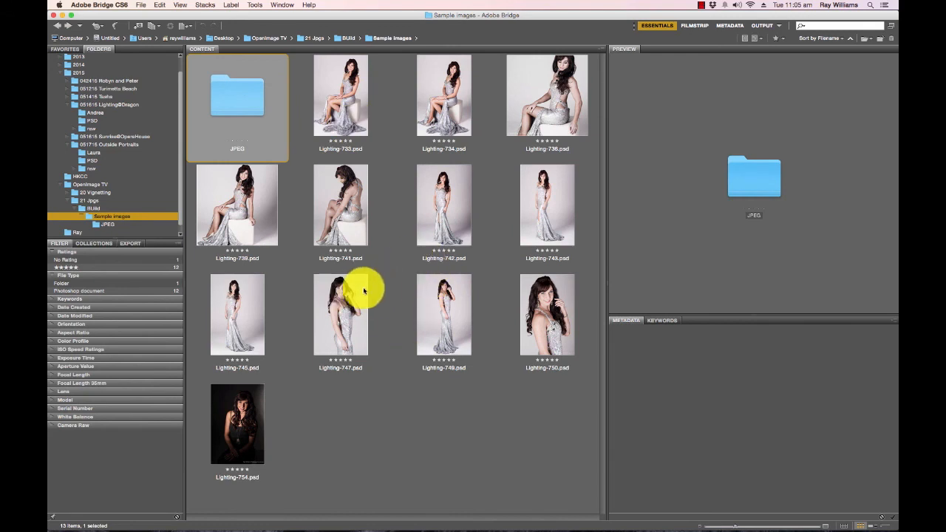